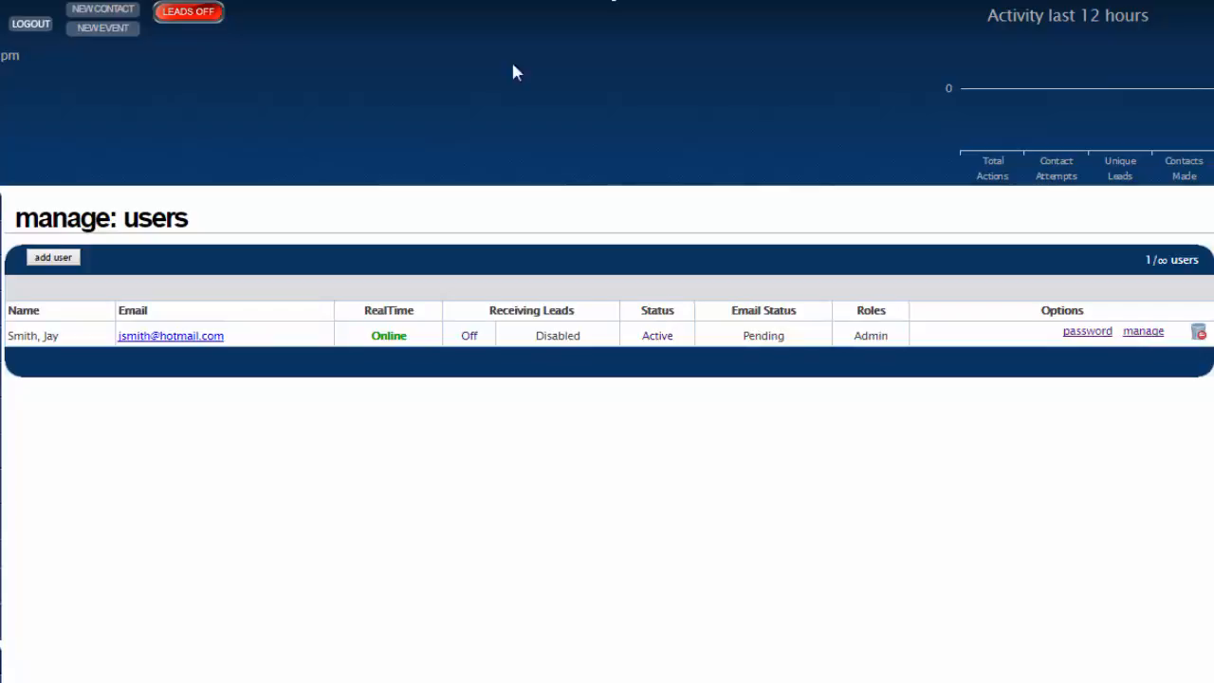
# - Start adding a new user and fill in the first name, last name, email address and the position Sales
pyautogui.click(53, 258)
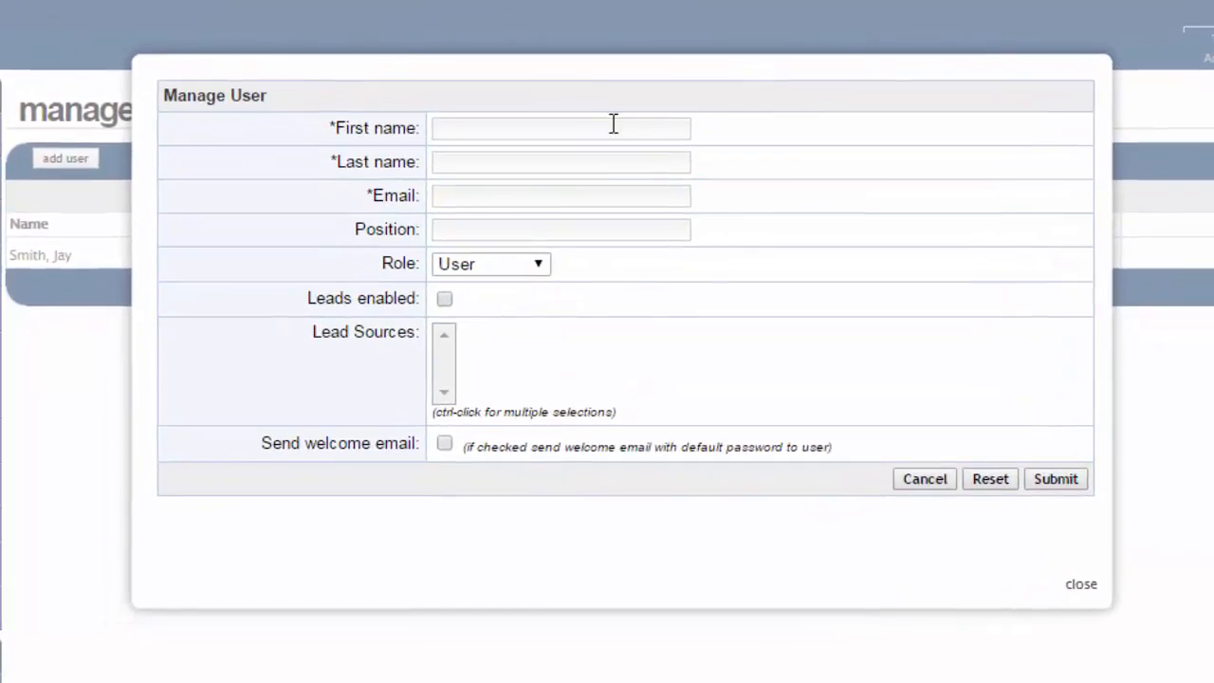
pyautogui.click(612, 125)
pyautogui.press('Tab')
pyautogui.press('Tab')
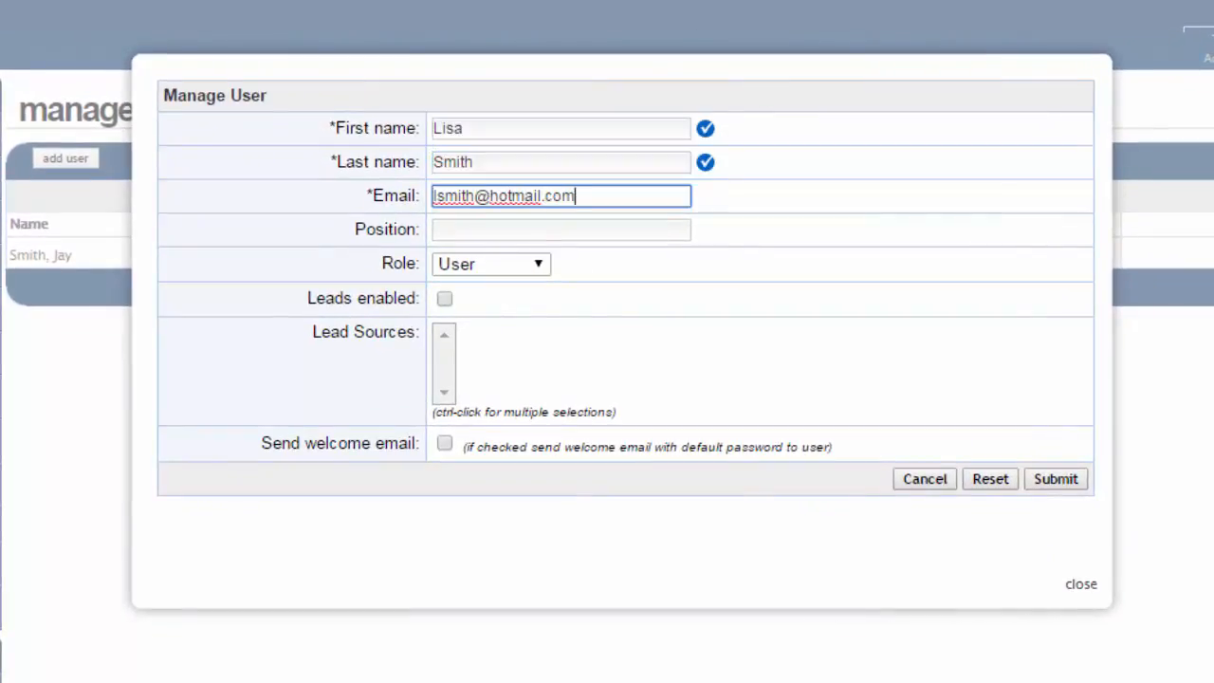
pyautogui.press('Tab')
pyautogui.write('Sales')
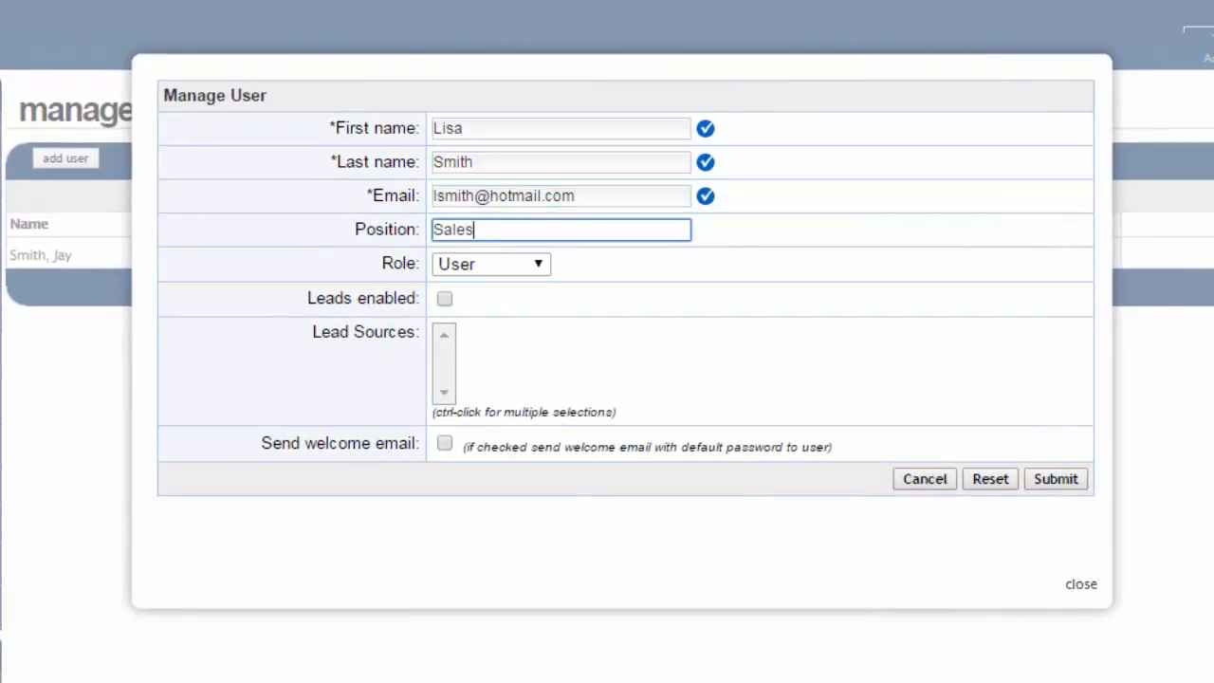
# - Check the available roles, keep the role User, leave Leads enabled unchecked, and submit the new user
pyautogui.press('Tab')
pyautogui.click(490, 270)
pyautogui.click(617, 264)
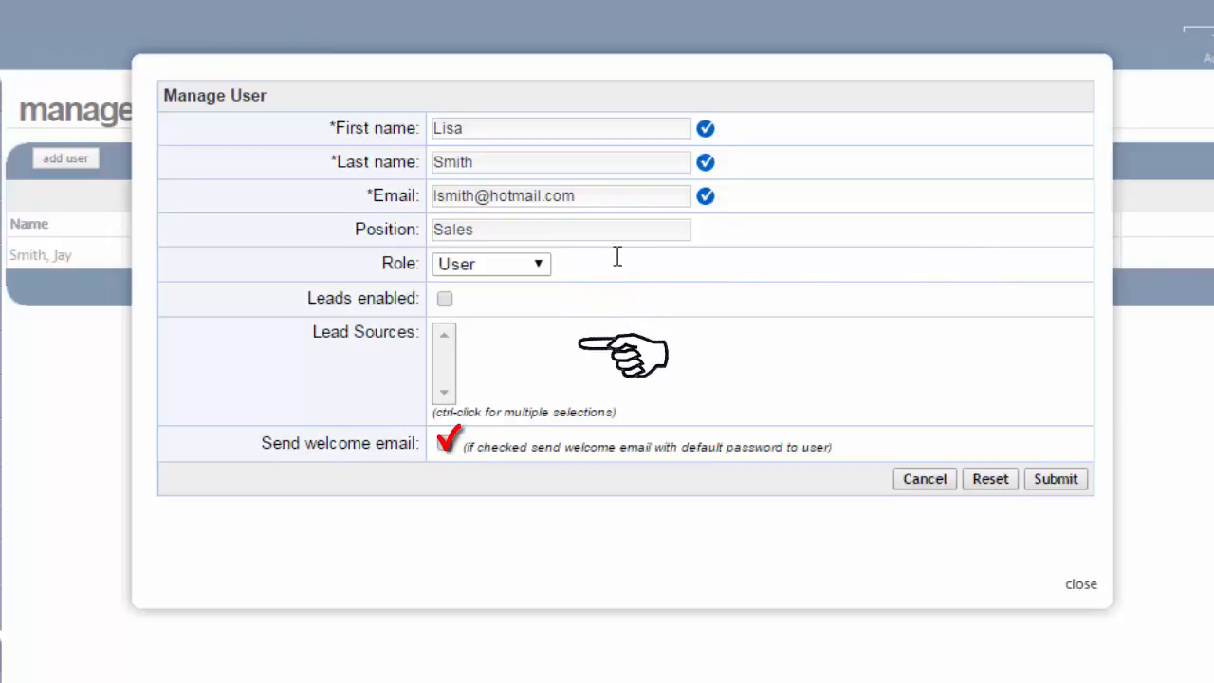
pyautogui.click(539, 265)
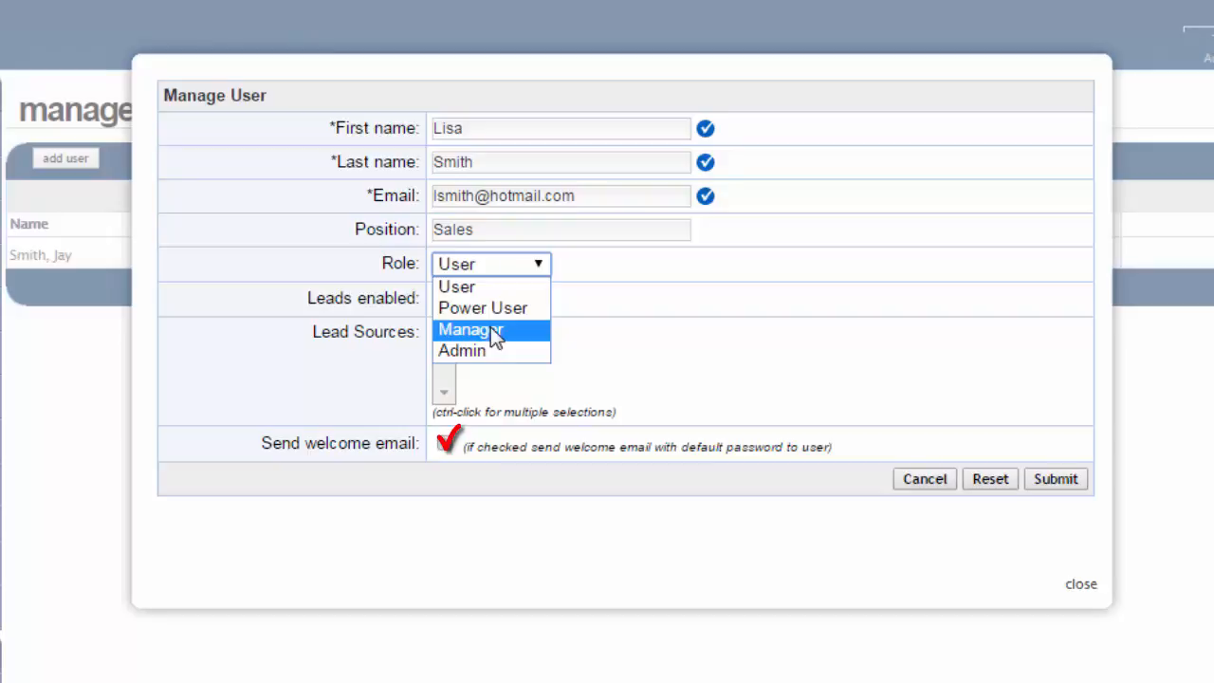
pyautogui.click(616, 256)
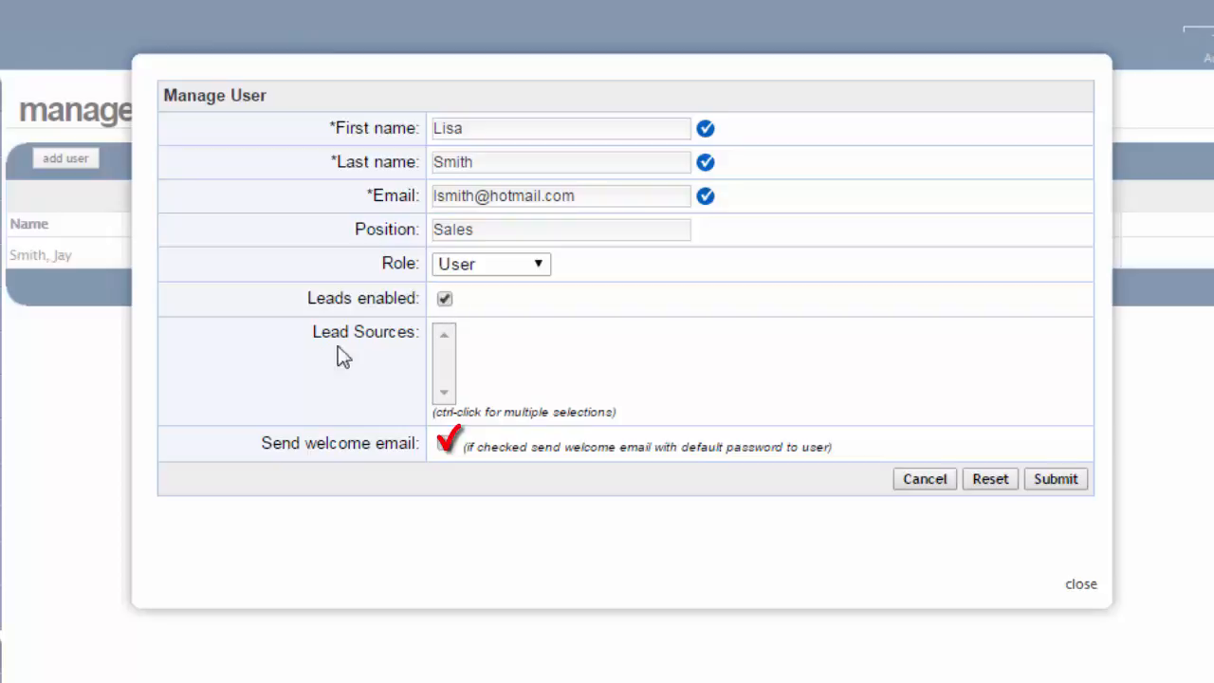
pyautogui.click(445, 300)
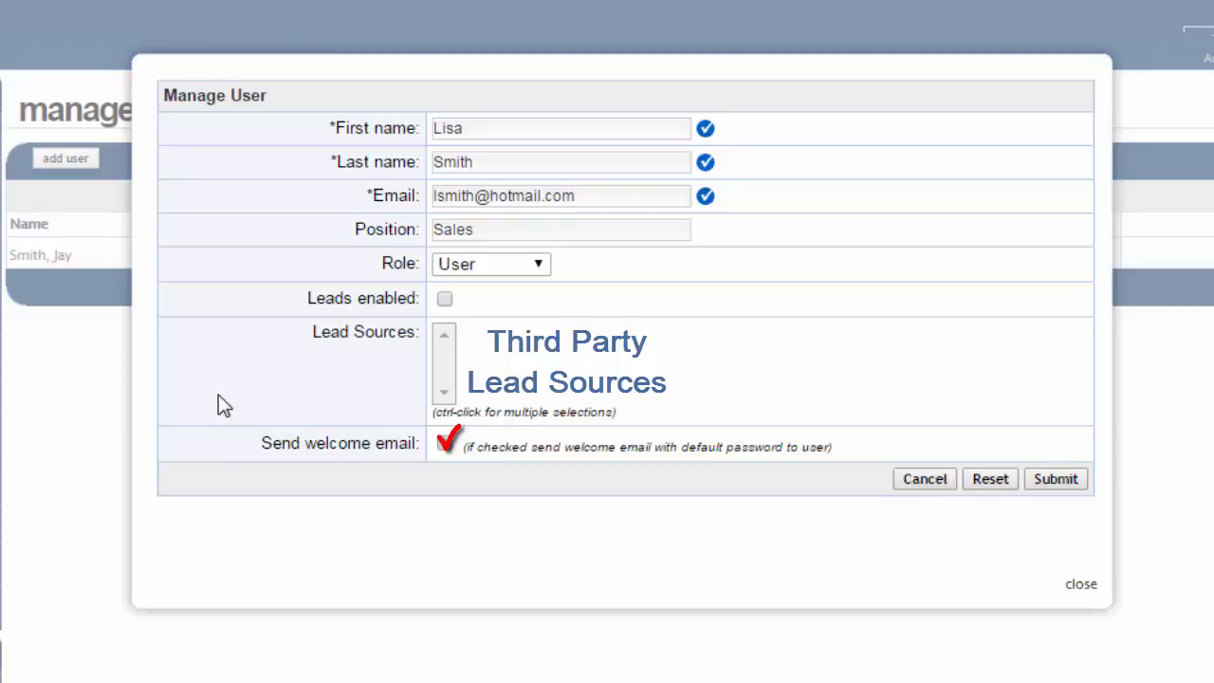
pyautogui.click(1054, 479)
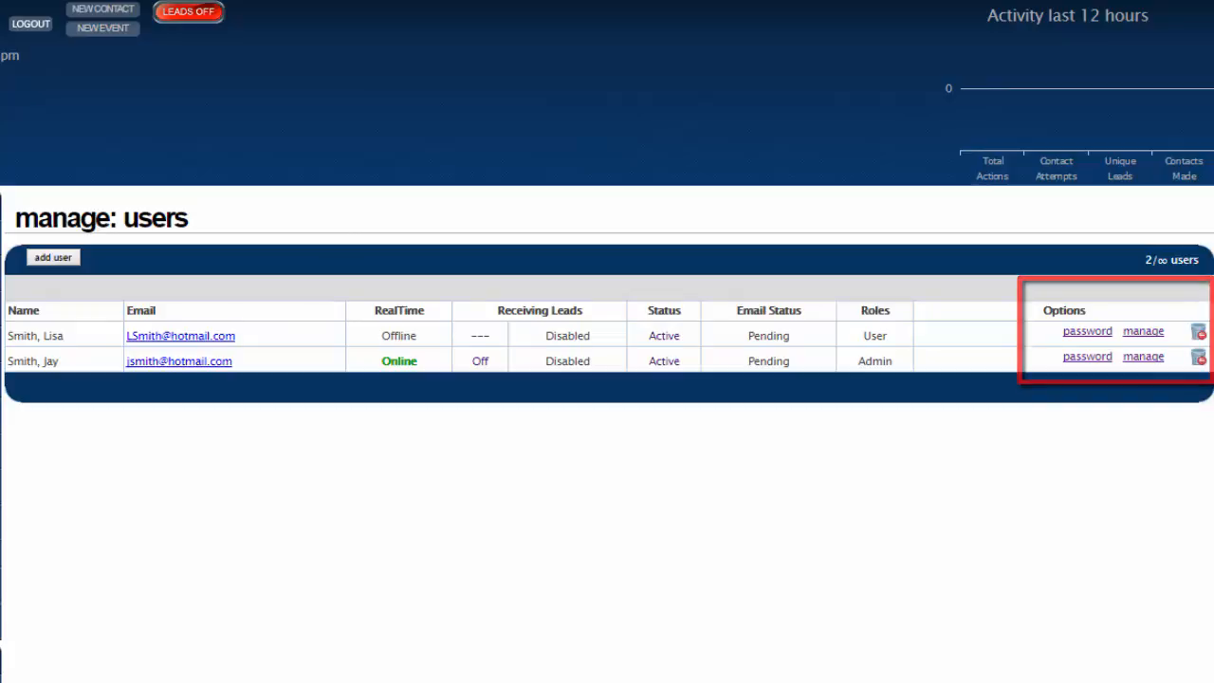
# - Change the newly added user's password by entering the new password and verifying it
pyautogui.click(1082, 332)
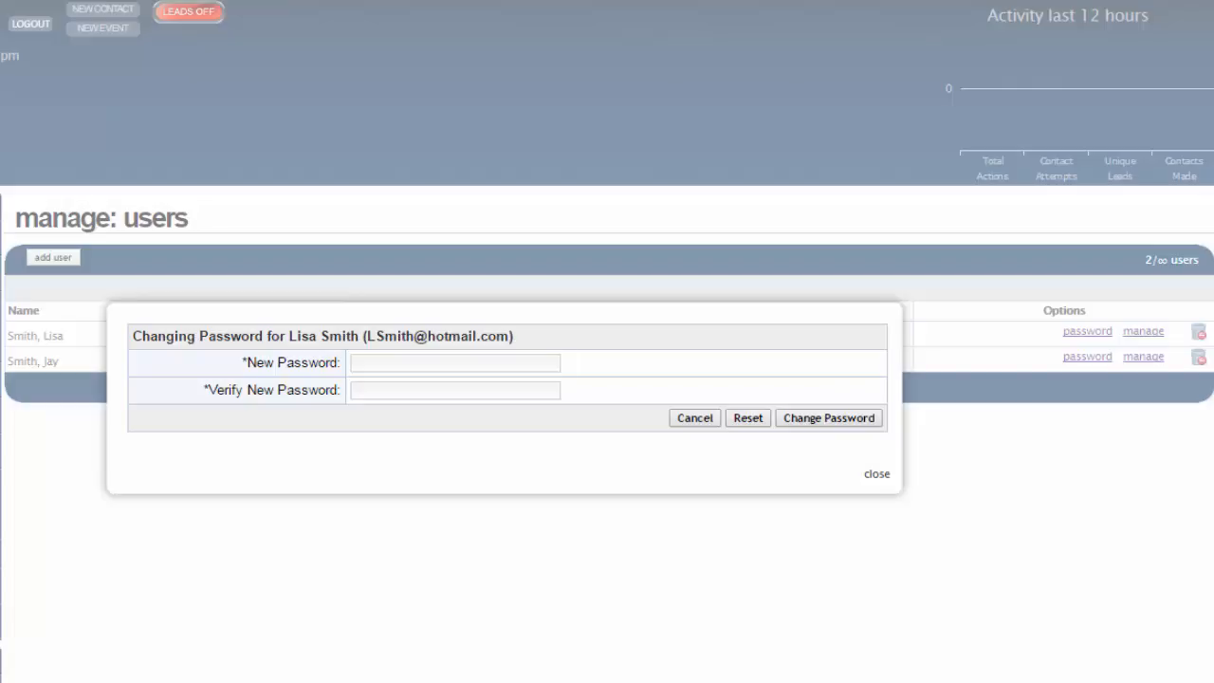
pyautogui.click(458, 363)
pyautogui.write('test••••')
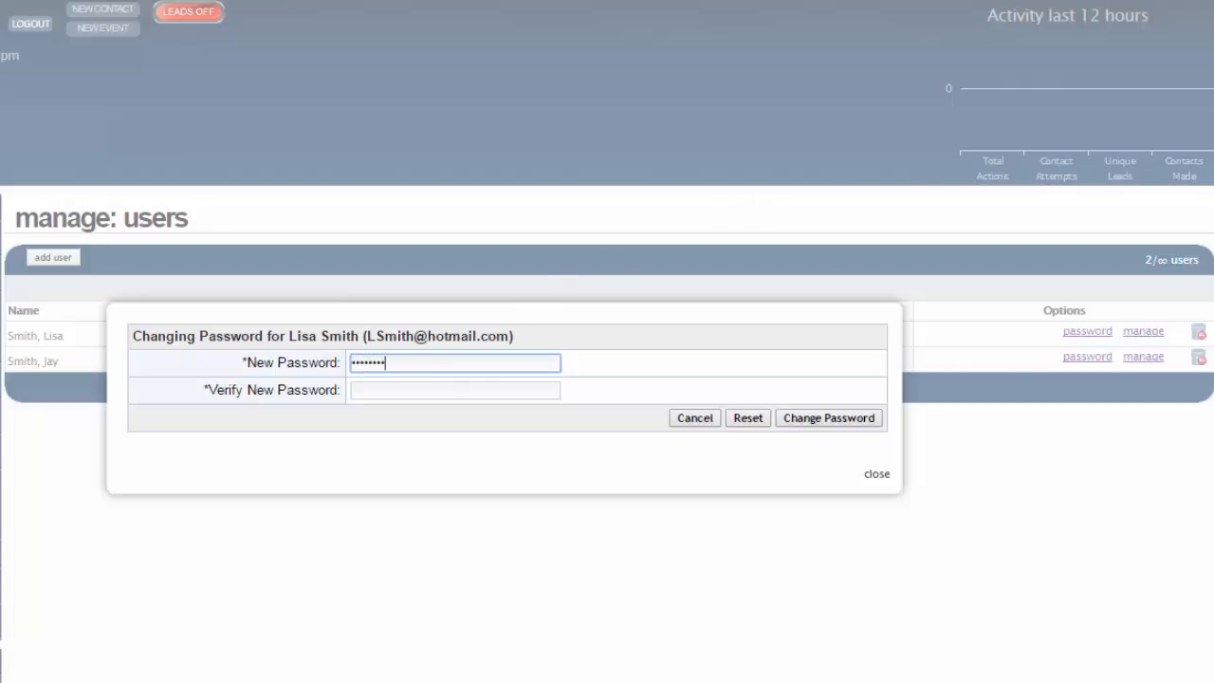
pyautogui.press('Tab')
pyautogui.write('••••••••')
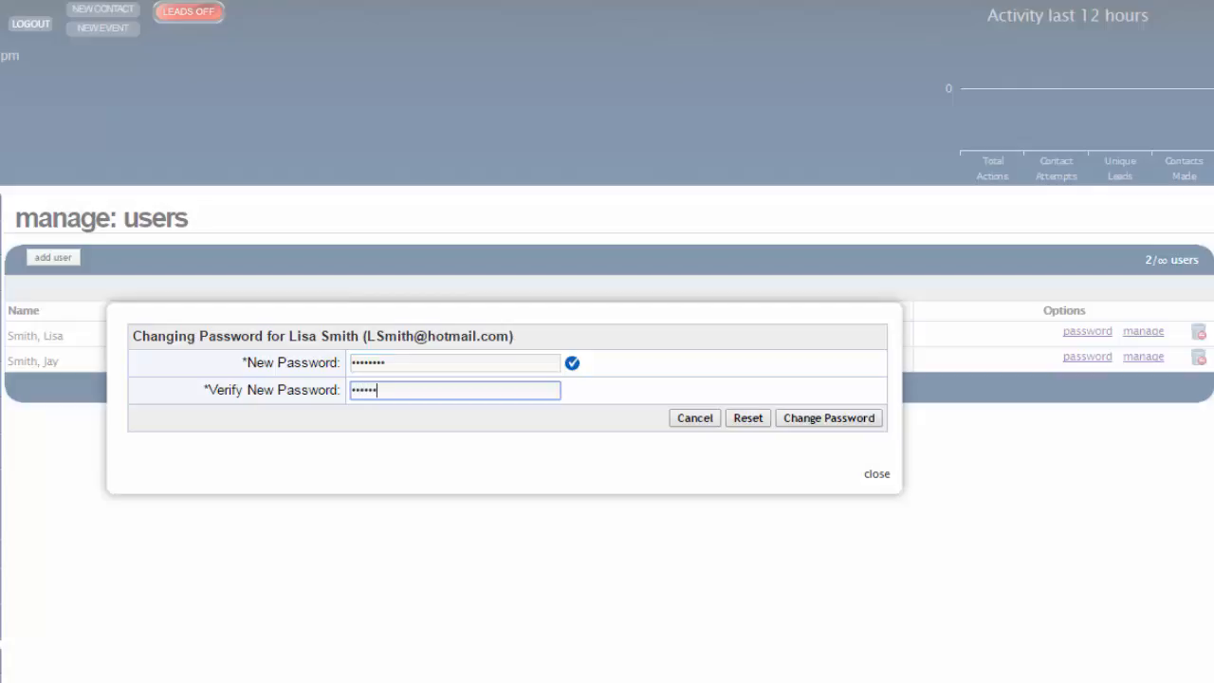
pyautogui.press('Tab')
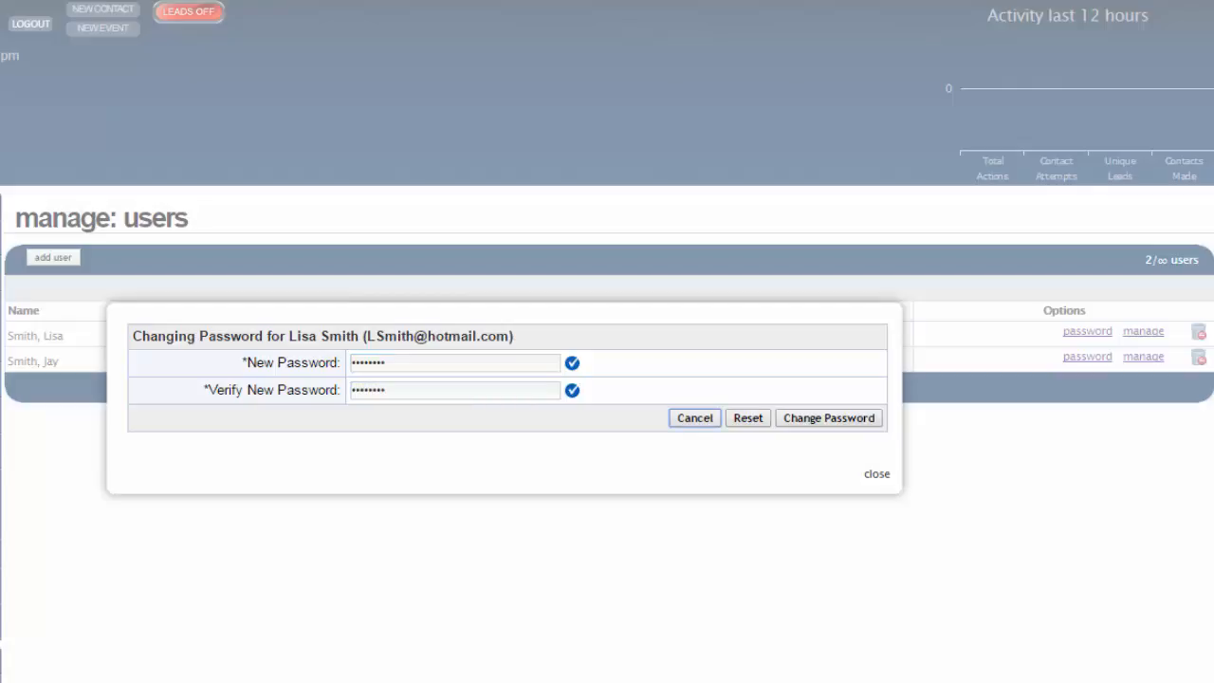
pyautogui.click(875, 422)
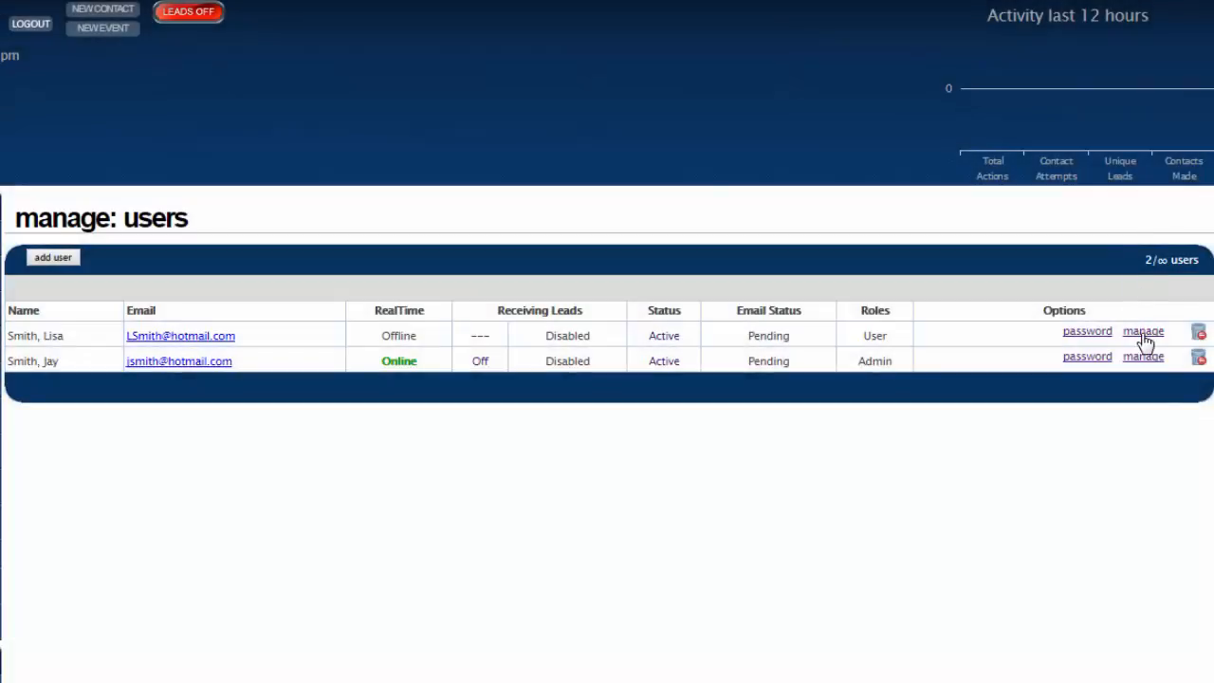
# - Open the new Sales user's details for editing and fill in the work, mobile and fax phone numbers
pyautogui.click(1143, 331)
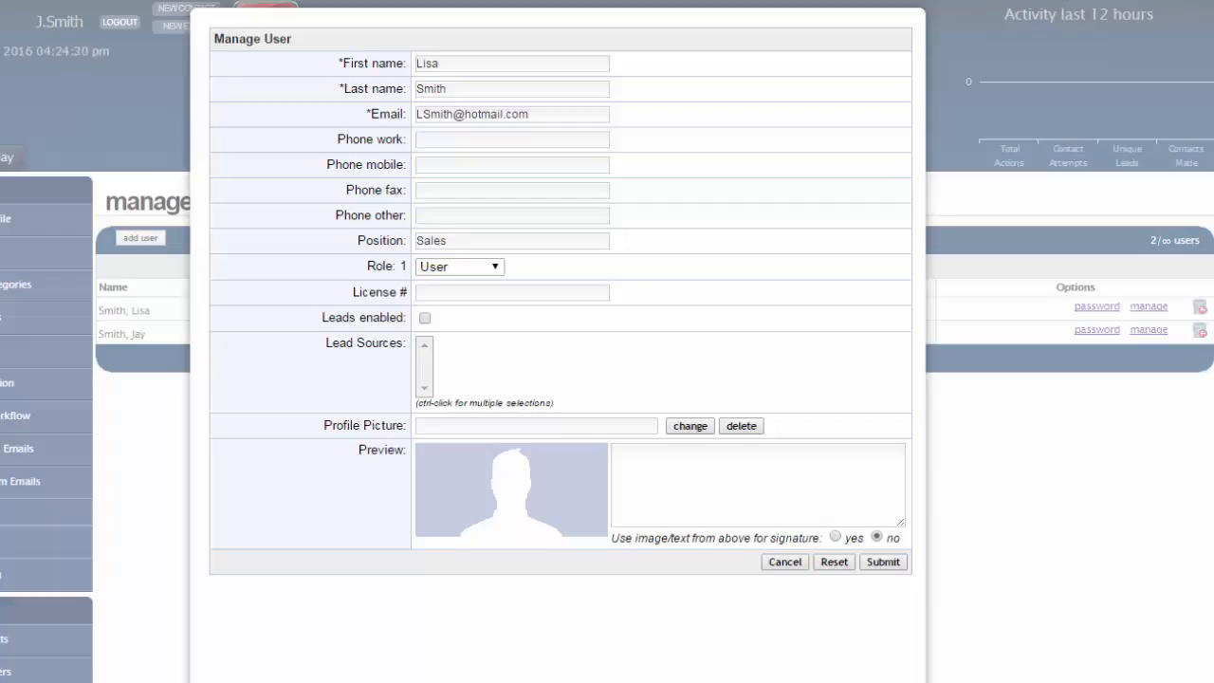
pyautogui.click(509, 139)
pyautogui.write('555.505.1212')
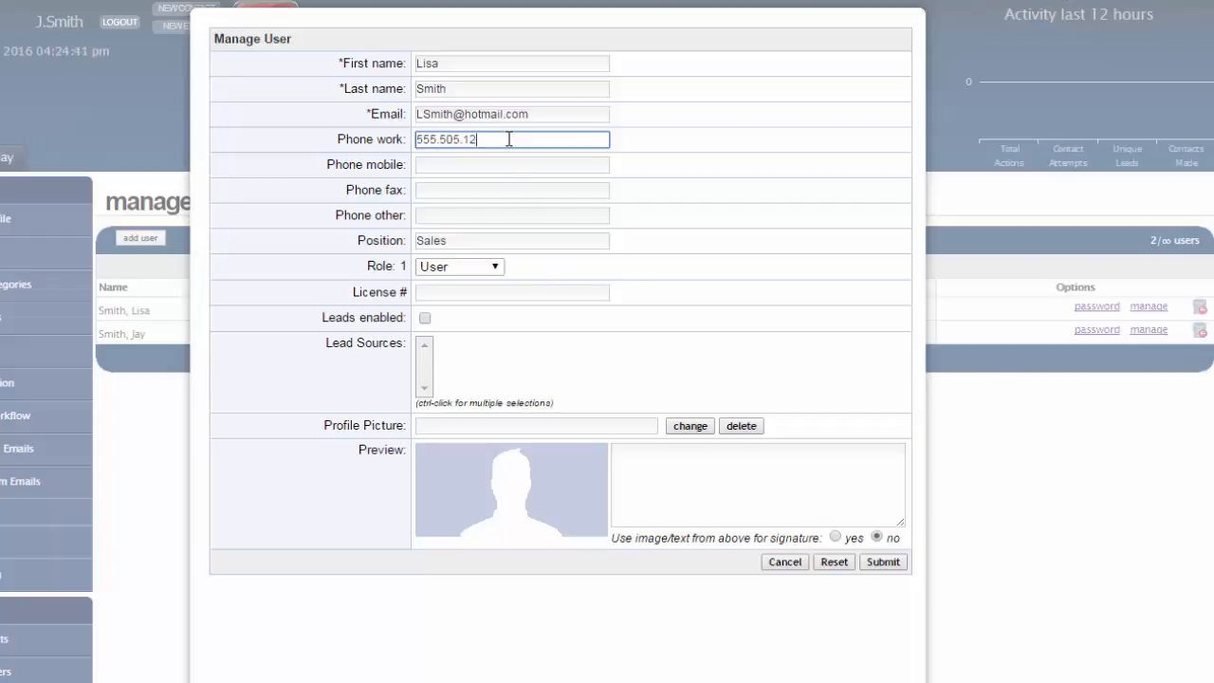
pyautogui.press('Tab')
pyautogui.write('555.505.1213')
pyautogui.press('Tab')
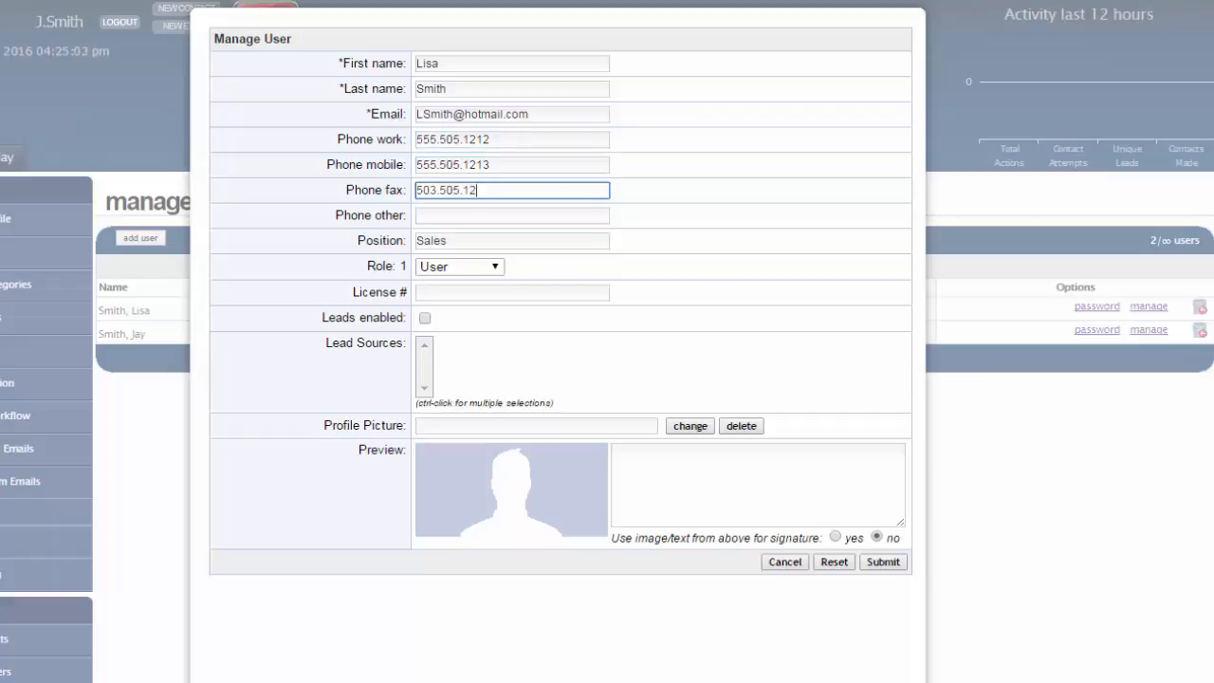
# - Enter the user's license number and enable leads for the user
pyautogui.press('Tab')
pyautogui.press('Tab')
pyautogui.press('Tab')
pyautogui.write('CR-123556')
pyautogui.press('Tab')
pyautogui.press('space')
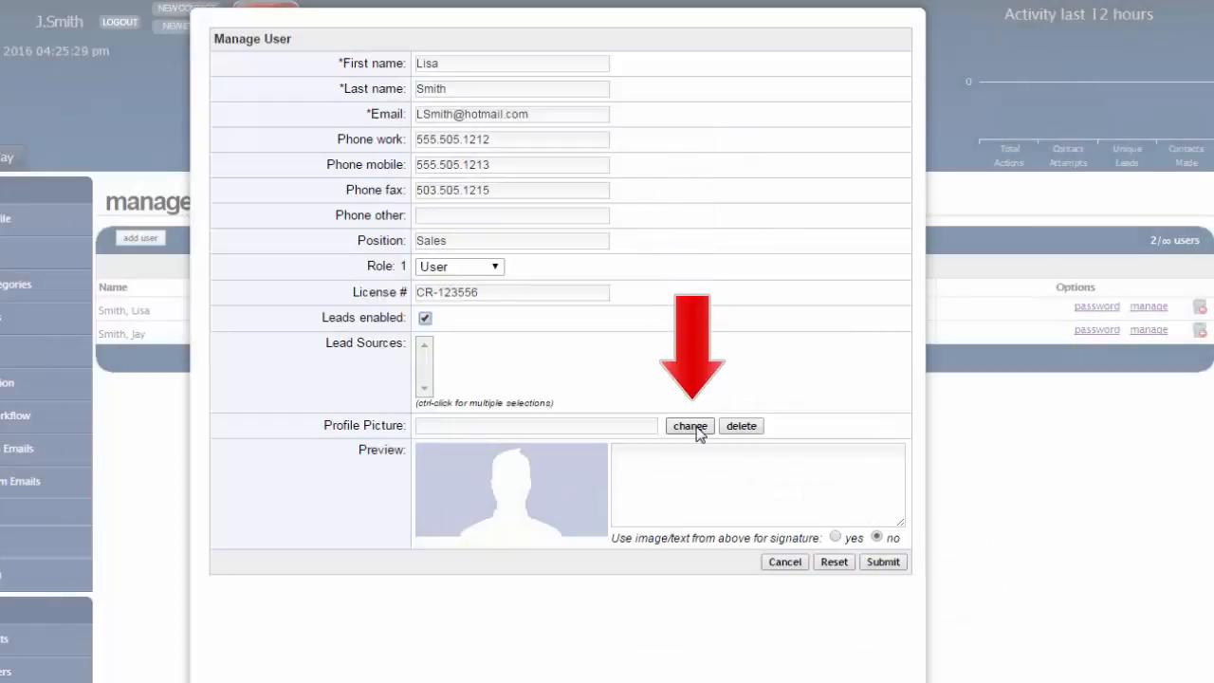
# - Set the profile picture to the portrait image file that bears the user's first name
pyautogui.click(696, 427)
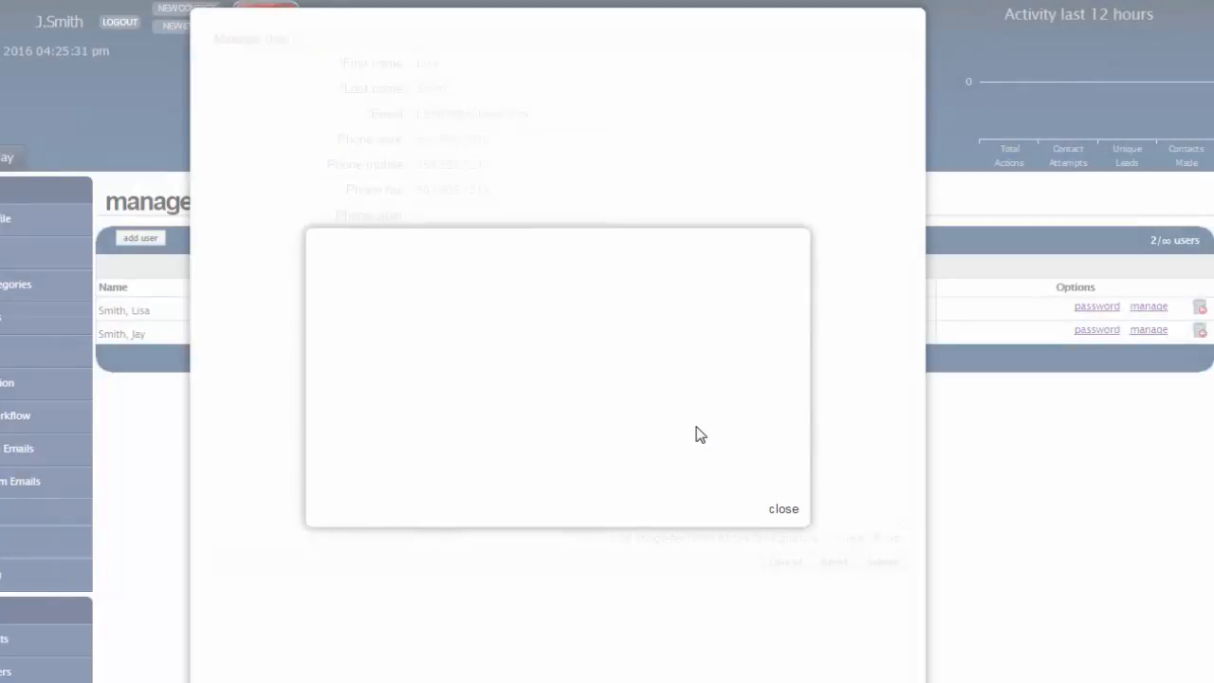
pyautogui.click(350, 352)
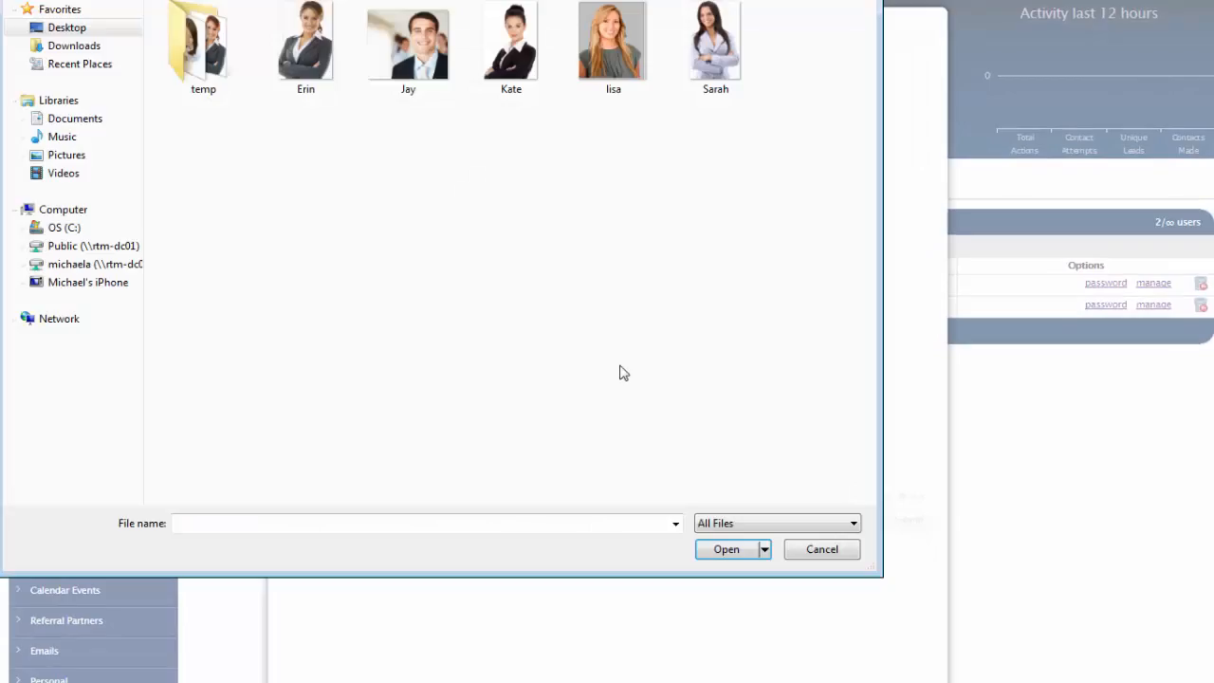
pyautogui.doubleClick(603, 36)
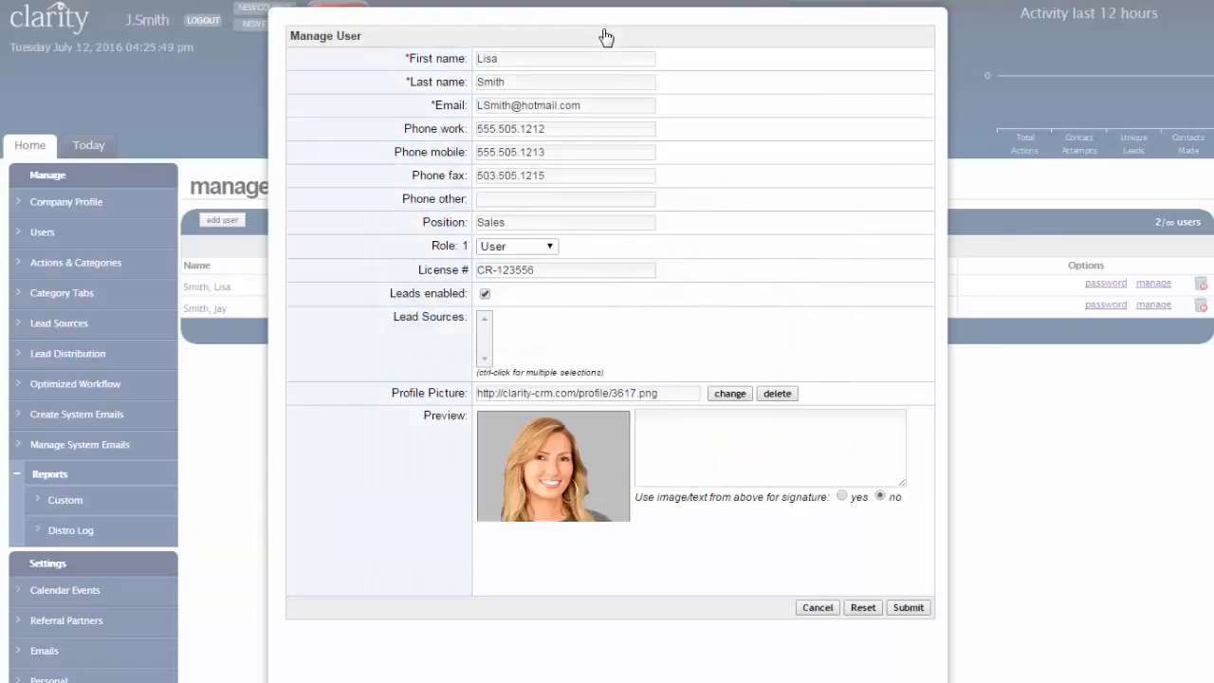
# - Enter the signature text "Personalize your signature line here" beside the profile picture and submit the user's details
pyautogui.click(760, 455)
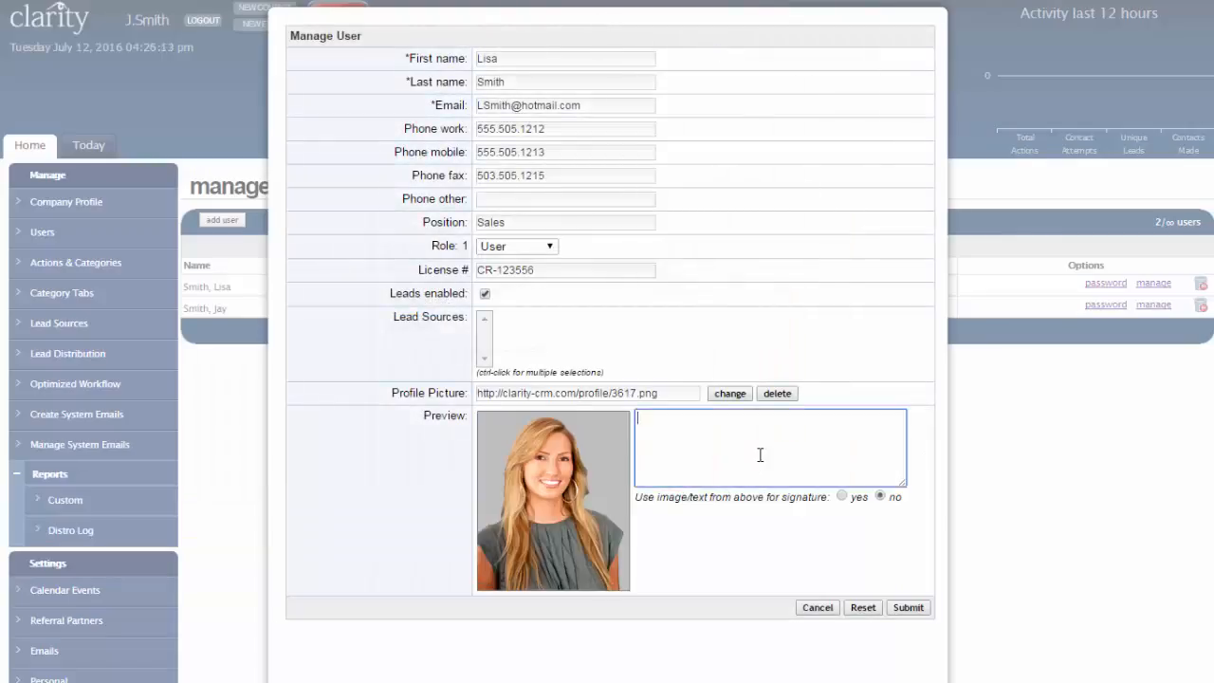
pyautogui.write('Personalize your signature line here.')
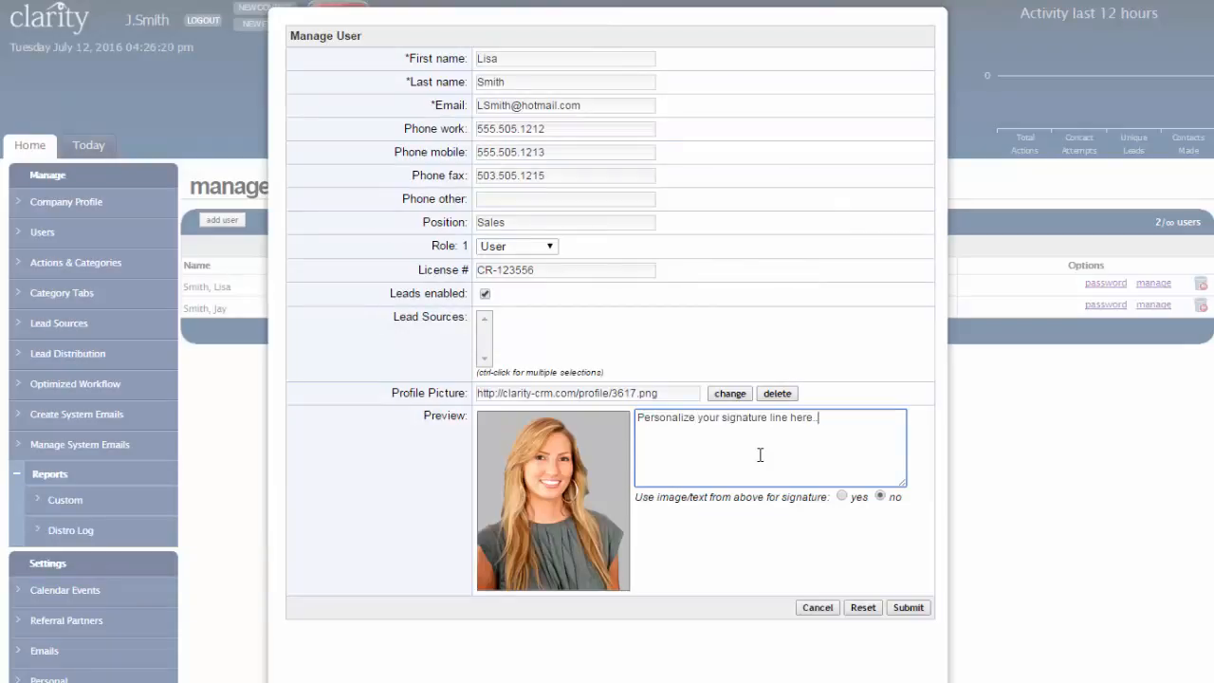
pyautogui.press('BackSpace')
pyautogui.press('BackSpace')
pyautogui.press('BackSpace')
pyautogui.press('BackSpace')
pyautogui.press('BackSpace')
pyautogui.press('BackSpace')
pyautogui.press('BackSpace')
pyautogui.press('BackSpace')
pyautogui.press('BackSpace')
pyautogui.press('BackSpace')
pyautogui.press('BackSpace')
pyautogui.press('BackSpace')
pyautogui.press('BackSpace')
pyautogui.press('BackSpace')
pyautogui.press('BackSpace')
pyautogui.press('BackSpace')
pyautogui.press('BackSpace')
pyautogui.press('BackSpace')
pyautogui.press('BackSpace')
pyautogui.press('BackSpace')
pyautogui.click(906, 607)
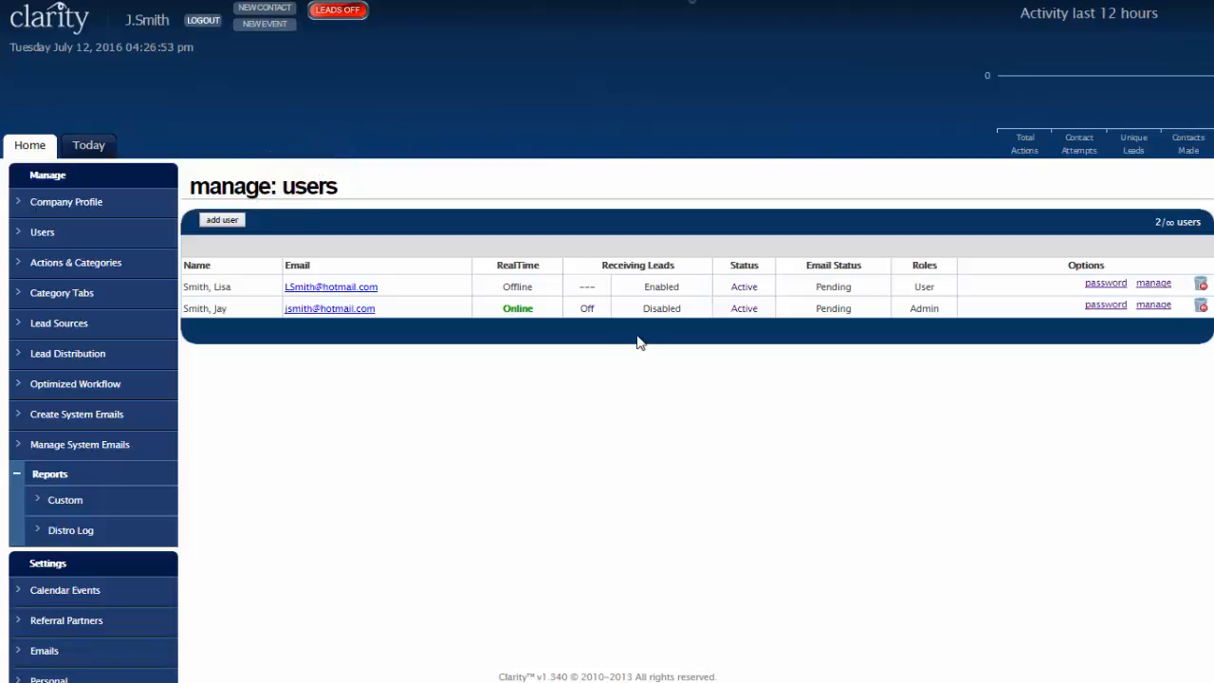
# - Switch the new user's account status to Disabled in the users list
pyautogui.click(746, 289)
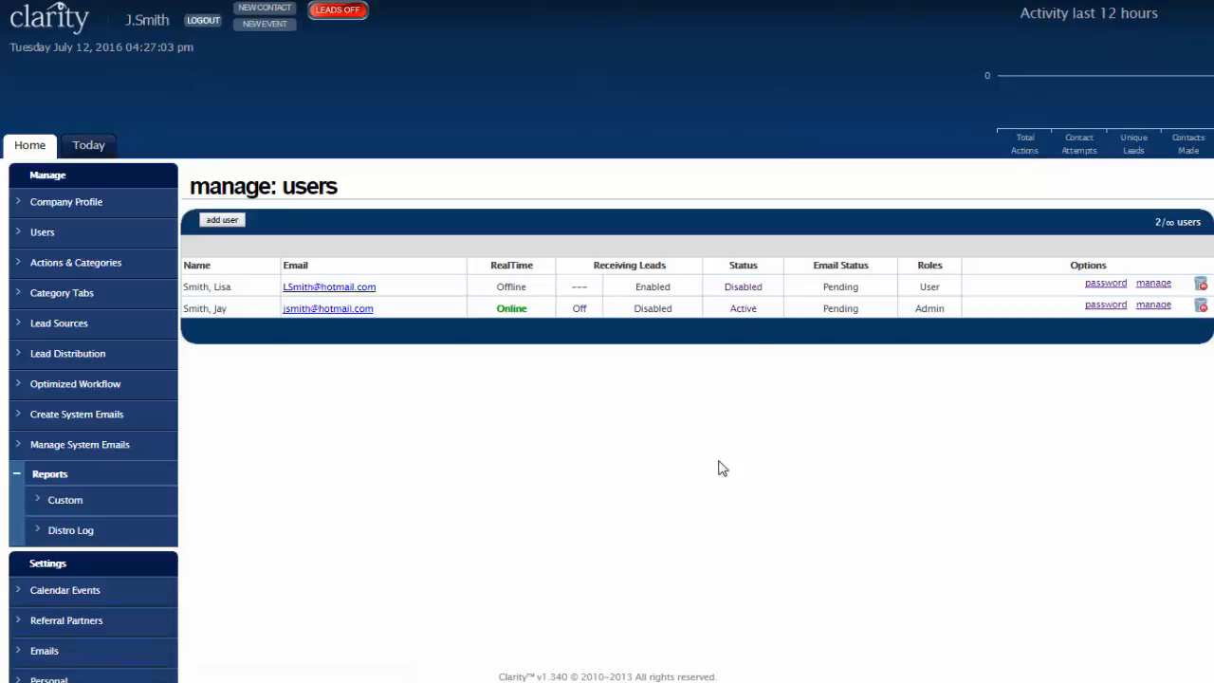